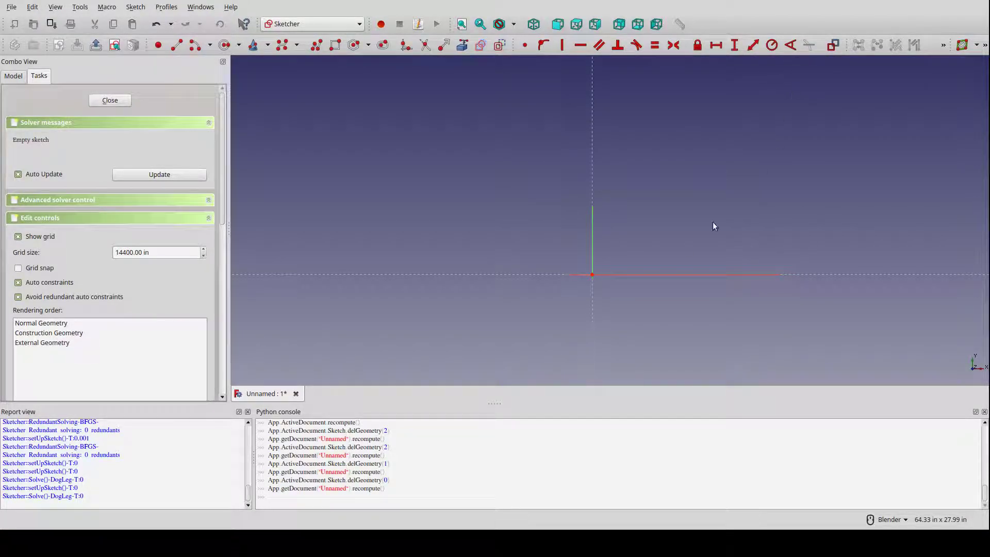
Draw a line about 112 mm long from the origin straight up along the vertical axis
{"action": "scroll", "coordinate": [484, 298], "scroll_direction": "down", "scroll_amount": 2}
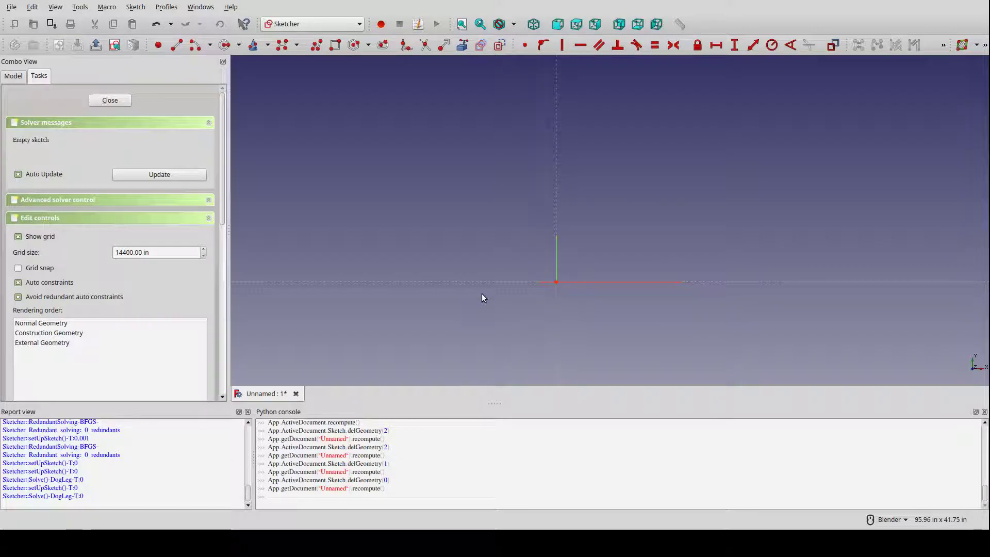
{"action": "scroll", "coordinate": [643, 325], "scroll_direction": "down", "scroll_amount": 3}
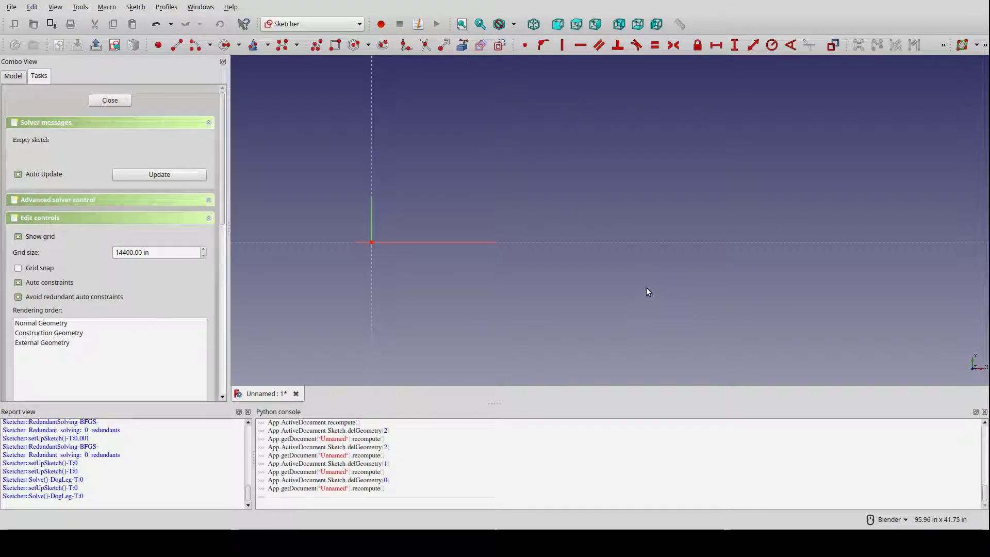
{"action": "scroll", "coordinate": [519, 195], "scroll_direction": "up", "scroll_amount": 3}
{"action": "scroll", "coordinate": [637, 292], "scroll_direction": "up", "scroll_amount": 3}
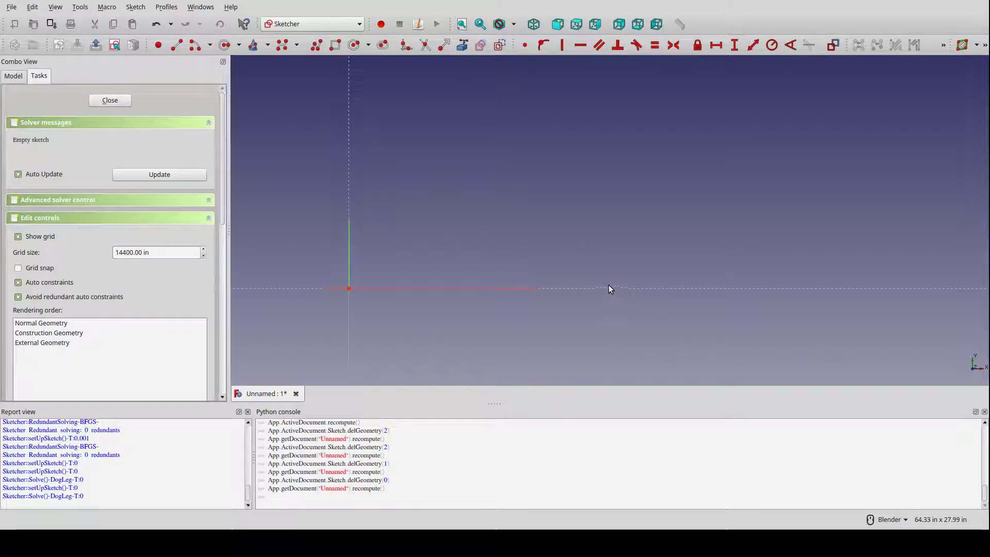
{"action": "left_click", "coordinate": [176, 45]}
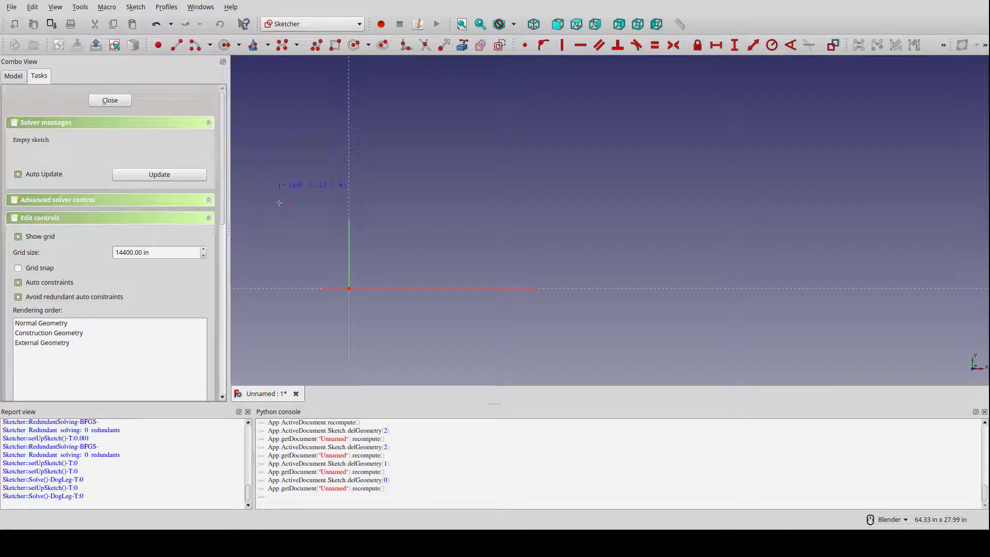
{"action": "scroll", "coordinate": [348, 294], "scroll_direction": "up", "scroll_amount": 2}
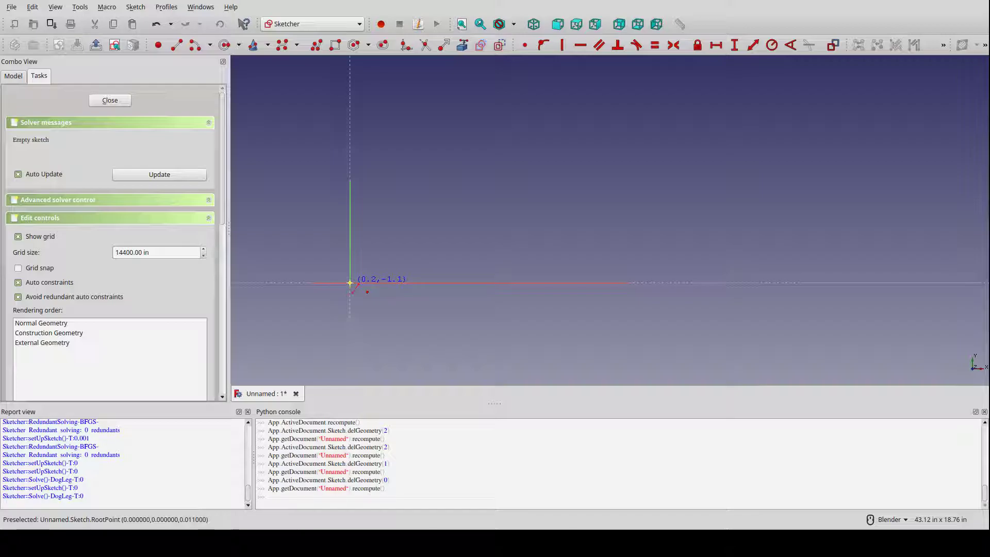
{"action": "left_click", "coordinate": [350, 284]}
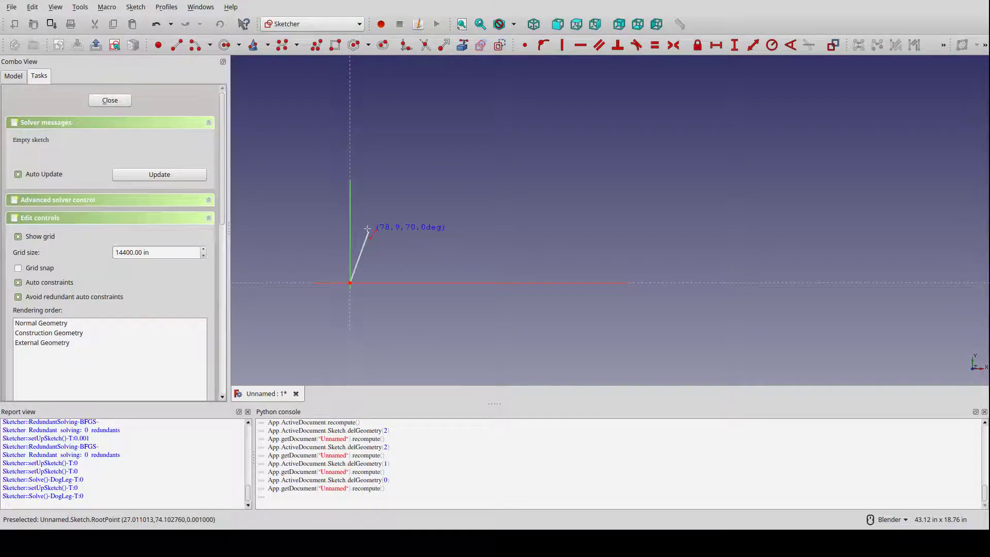
{"action": "left_click", "coordinate": [350, 205]}
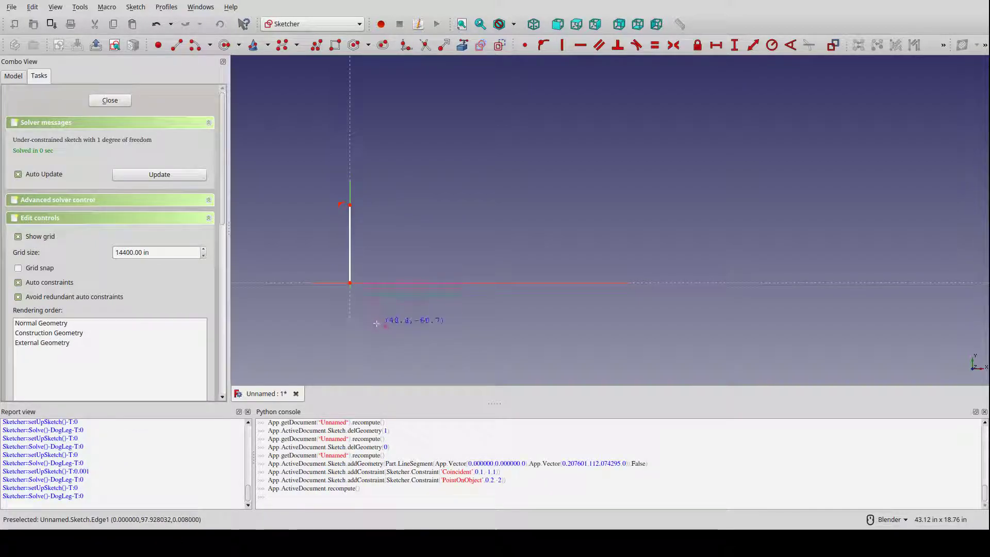
Draw a second line from the origin sloping up to about (449, 152) mm
{"action": "scroll", "coordinate": [347, 309], "scroll_direction": "down", "scroll_amount": 2}
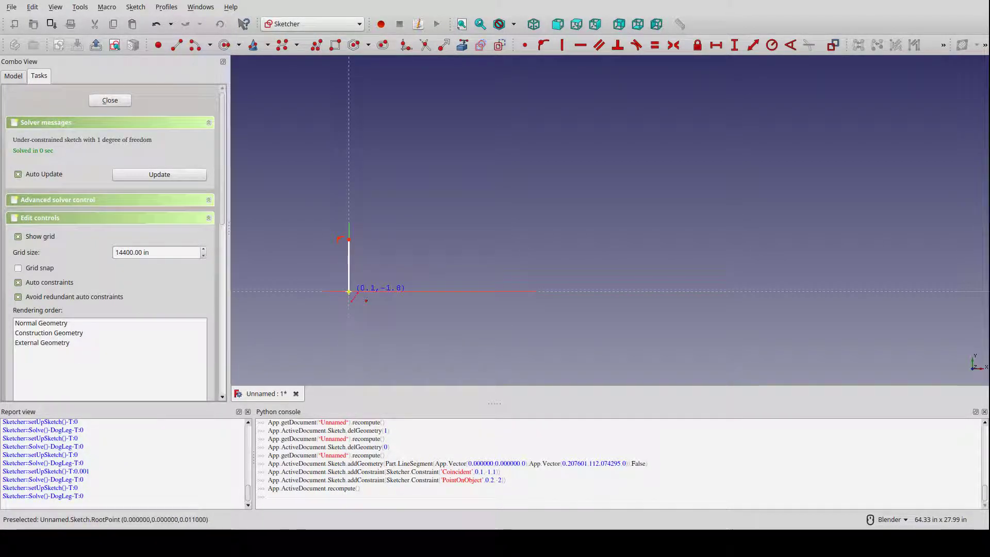
{"action": "left_click", "coordinate": [349, 291]}
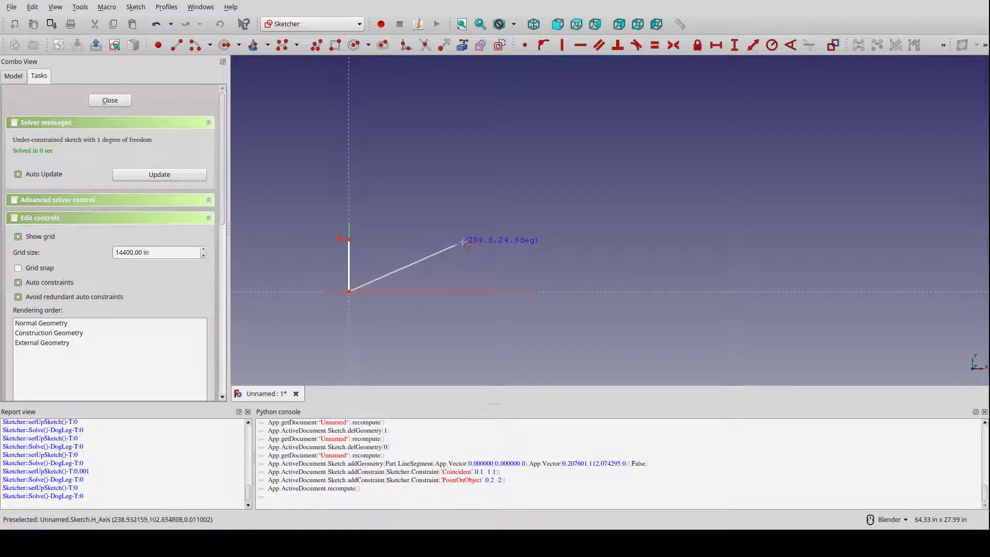
{"action": "left_click", "coordinate": [558, 222]}
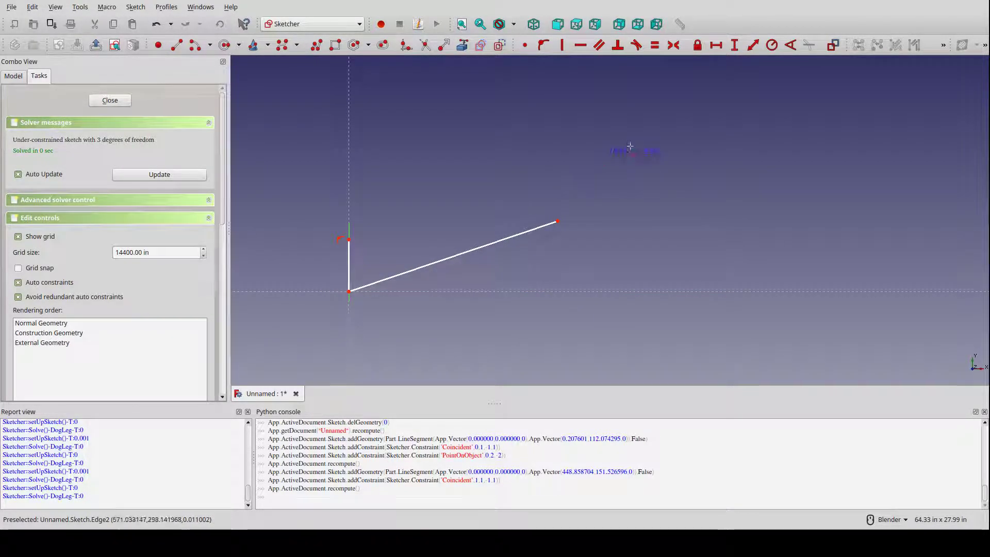
Constrain the angle between the sloped line and the vertical line to 71.35°
{"action": "left_click", "coordinate": [790, 44]}
{"action": "left_click", "coordinate": [439, 262]}
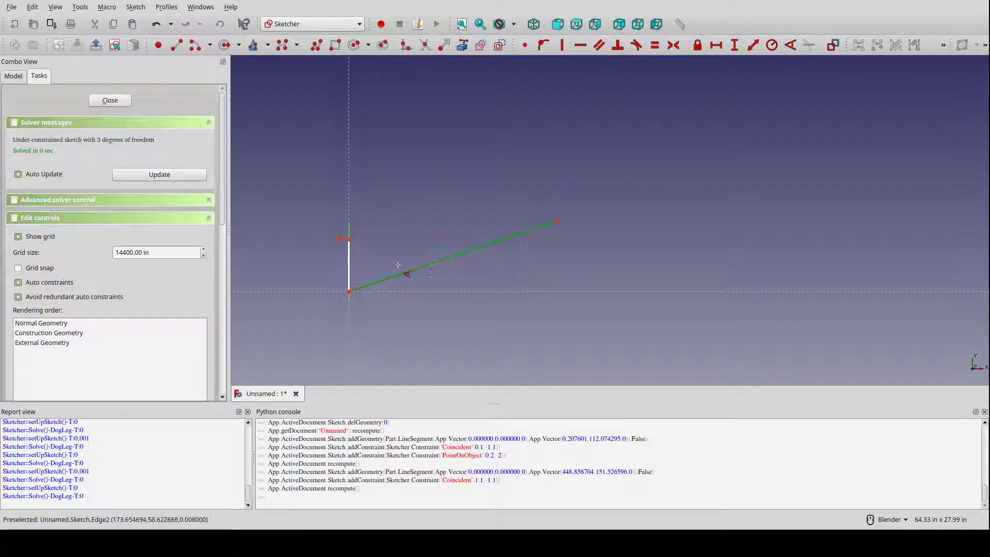
{"action": "left_click", "coordinate": [348, 254]}
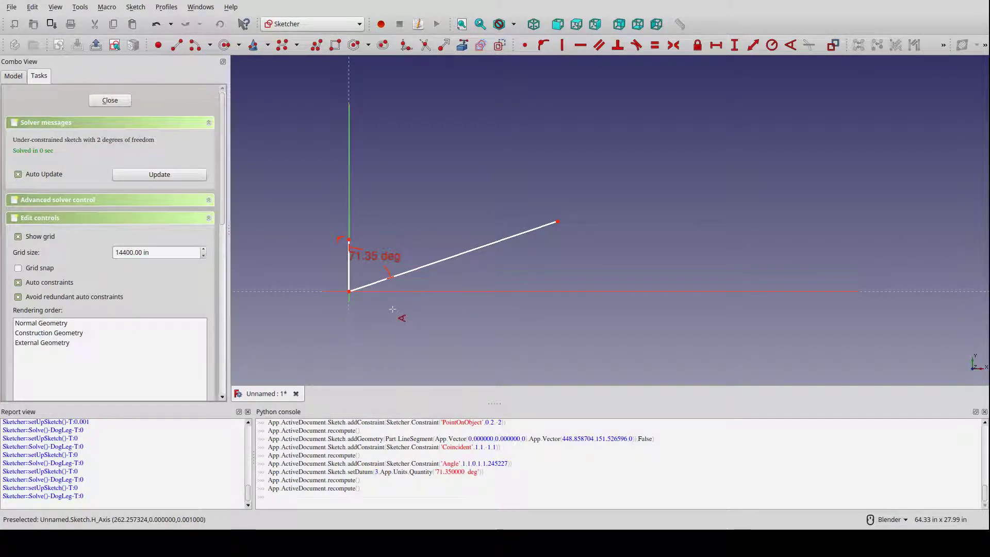
Draw a separate descending line from about (1024, 67) to (1359, -304) mm, beyond the sloped line's free end
{"action": "scroll", "coordinate": [317, 322], "scroll_direction": "down", "scroll_amount": 4}
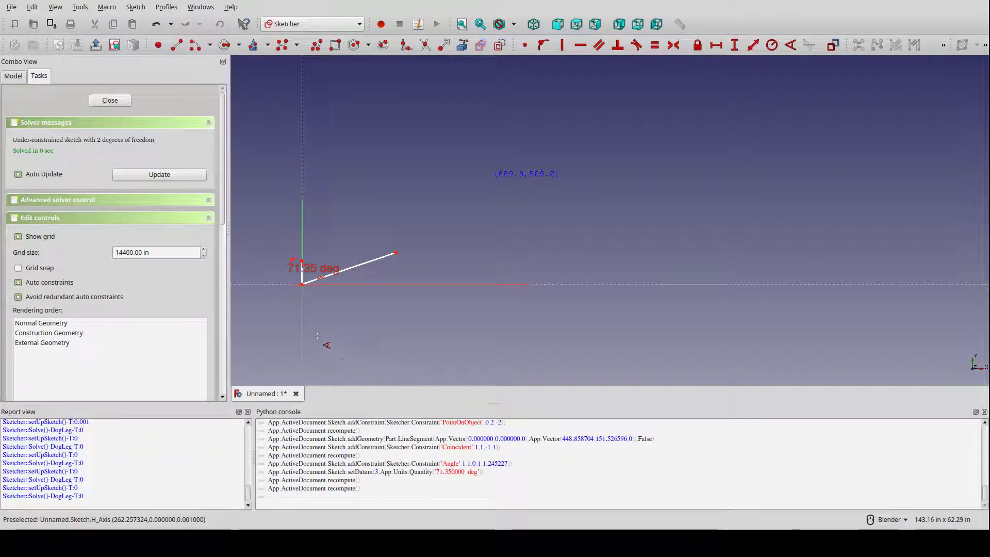
{"action": "scroll", "coordinate": [281, 337], "scroll_direction": "up", "scroll_amount": 2}
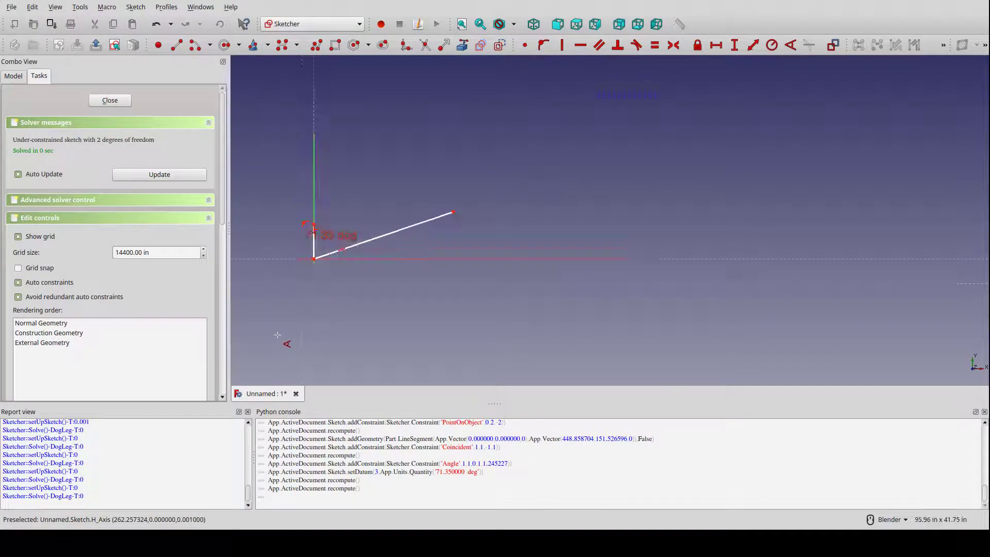
{"action": "left_click", "coordinate": [176, 50]}
{"action": "left_click", "coordinate": [633, 239]}
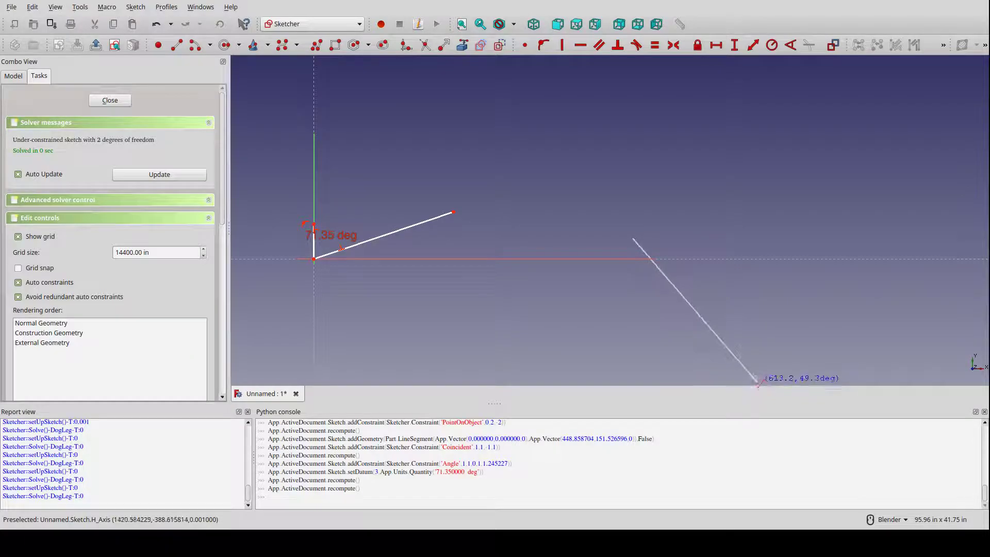
{"action": "left_click", "coordinate": [737, 353]}
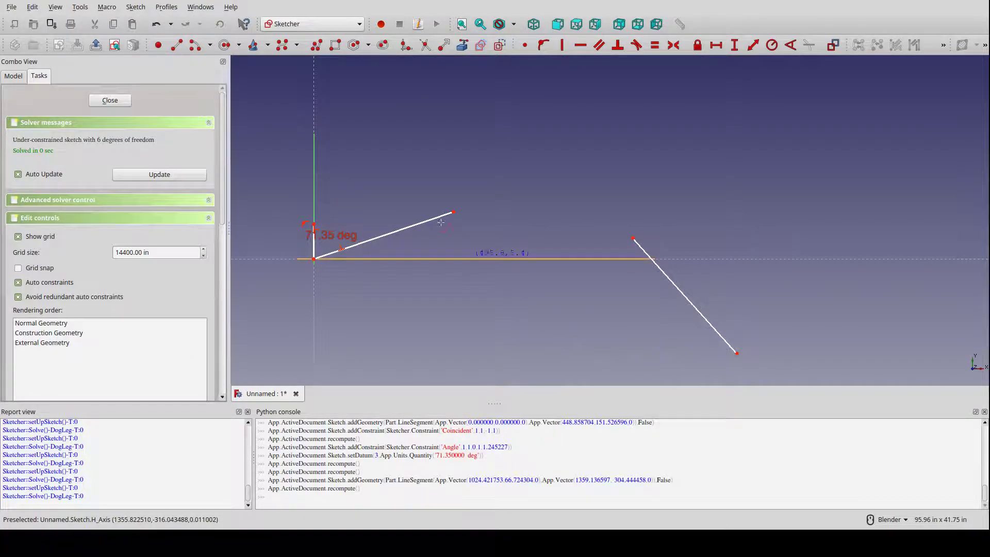
Draw an arc of about 448 mm radius centred near (622, -316) mm, bridging the gap between the sloped and descending lines
{"action": "left_click", "coordinate": [194, 48]}
{"action": "left_click", "coordinate": [507, 357]}
{"action": "left_click", "coordinate": [444, 233]}
{"action": "left_click", "coordinate": [629, 289]}
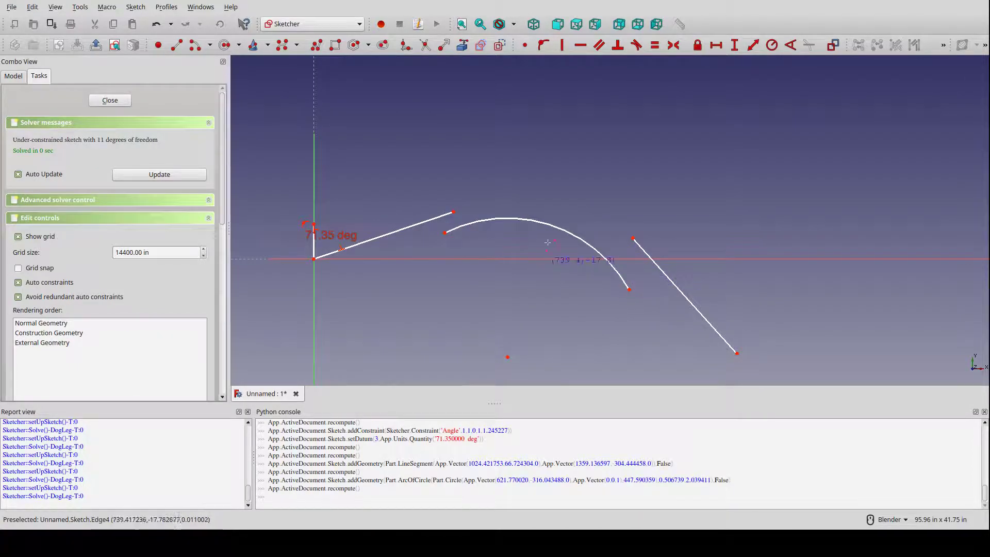
{"action": "key", "text": "Escape"}
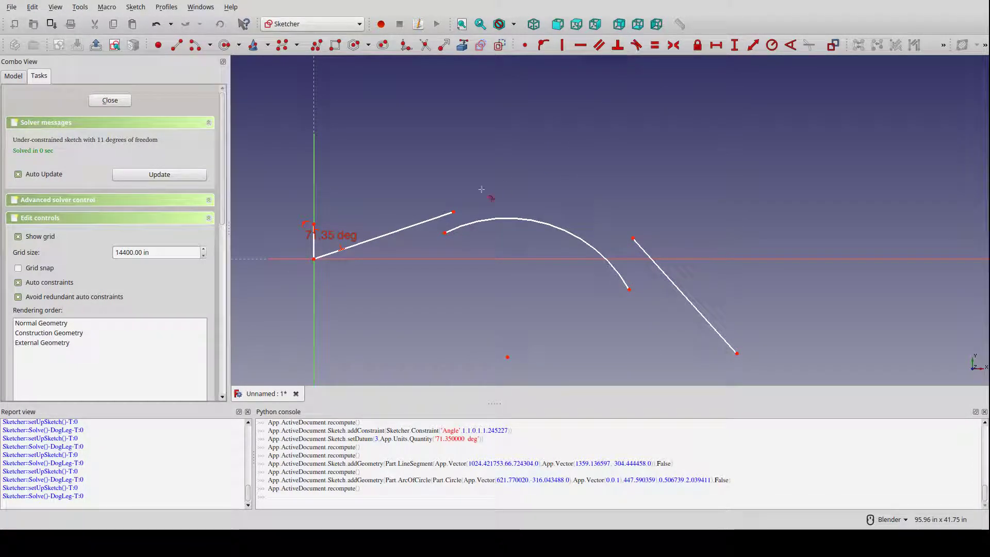
Make both arc ends tangent to the adjacent endpoints of the sloped line and the descending line
{"action": "key", "text": "t"}
{"action": "left_click", "coordinate": [447, 236]}
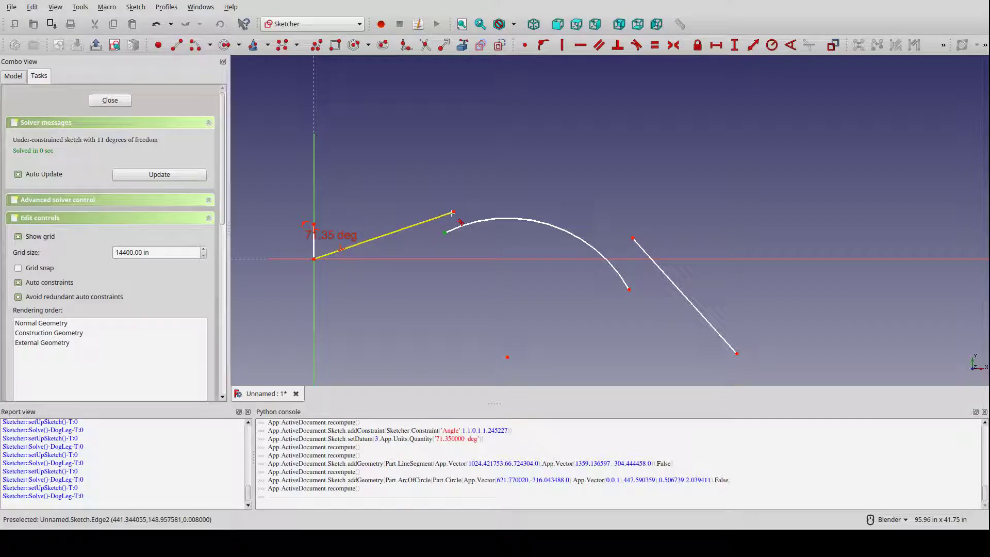
{"action": "left_click", "coordinate": [452, 212]}
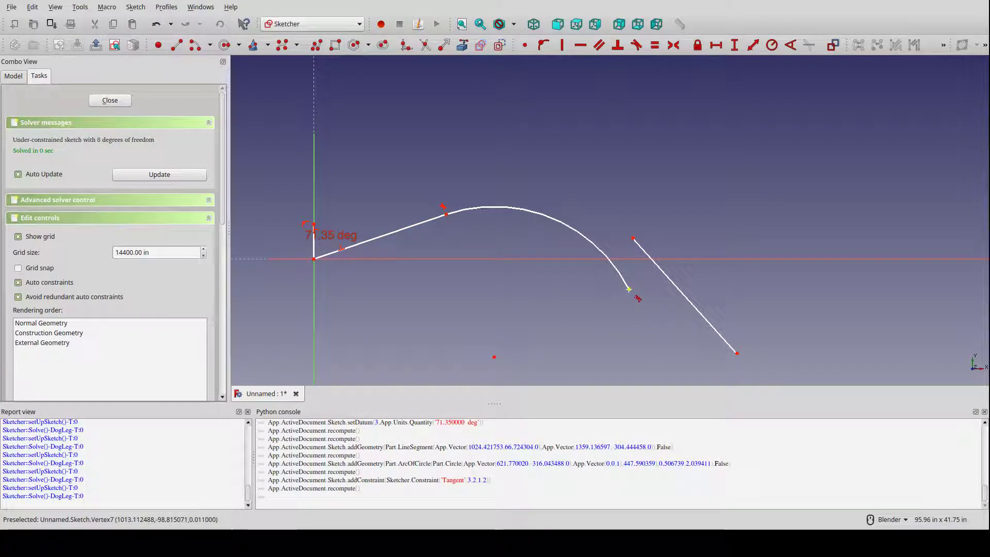
{"action": "left_click", "coordinate": [631, 237]}
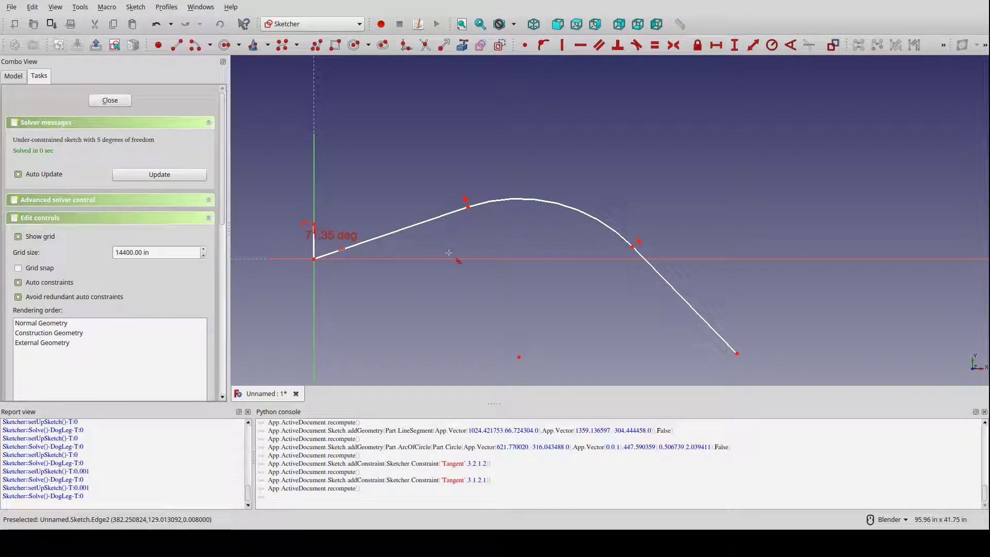
Reshape the profile by moving the arc's centre to about (888, -47) mm and the last line's free end to about (1412, 121) mm
{"action": "scroll", "coordinate": [464, 260], "scroll_direction": "down", "scroll_amount": 4}
{"action": "scroll", "coordinate": [522, 274], "scroll_direction": "up", "scroll_amount": 3}
{"action": "scroll", "coordinate": [519, 272], "scroll_direction": "down", "scroll_amount": 2}
{"action": "scroll", "coordinate": [532, 238], "scroll_direction": "up", "scroll_amount": 2}
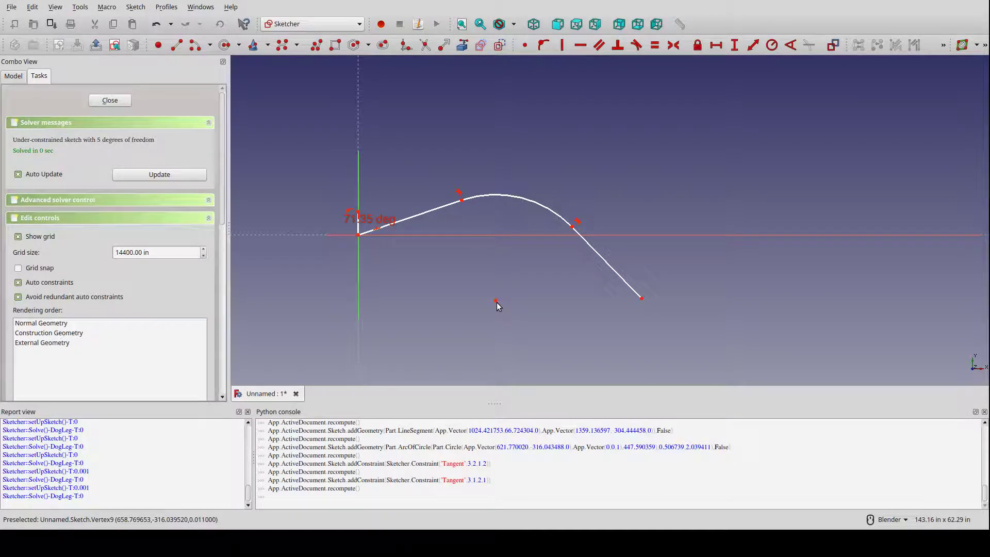
{"action": "mouse_move", "coordinate": [497, 302]}
{"action": "left_mouse_down"}
{"action": "mouse_move", "coordinate": [451, 282]}
{"action": "mouse_move", "coordinate": [572, 216]}
{"action": "mouse_move", "coordinate": [508, 249]}
{"action": "mouse_move", "coordinate": [512, 282]}
{"action": "mouse_move", "coordinate": [594, 300]}
{"action": "mouse_move", "coordinate": [556, 249]}
{"action": "mouse_move", "coordinate": [496, 278]}
{"action": "mouse_move", "coordinate": [570, 303]}
{"action": "mouse_move", "coordinate": [592, 256]}
{"action": "mouse_move", "coordinate": [504, 267]}
{"action": "mouse_move", "coordinate": [528, 294]}
{"action": "mouse_move", "coordinate": [467, 284]}
{"action": "mouse_move", "coordinate": [508, 289]}
{"action": "mouse_move", "coordinate": [579, 170]}
{"action": "mouse_move", "coordinate": [391, 224]}
{"action": "mouse_move", "coordinate": [416, 237]}
{"action": "mouse_move", "coordinate": [495, 246]}
{"action": "mouse_move", "coordinate": [543, 274]}
{"action": "mouse_move", "coordinate": [543, 291]}
{"action": "left_mouse_up"}
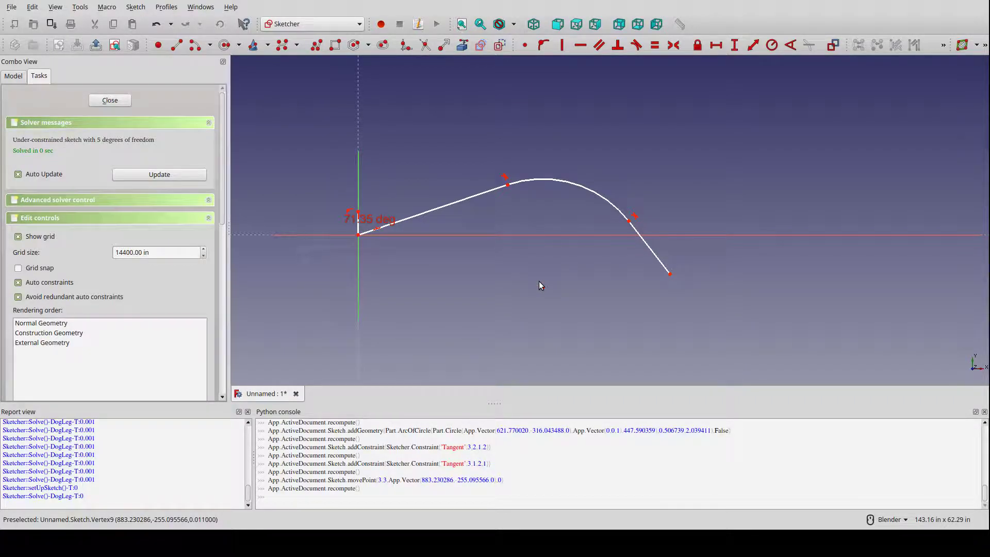
{"action": "left_click_drag", "start_coordinate": [544, 290], "coordinate": [563, 242]}
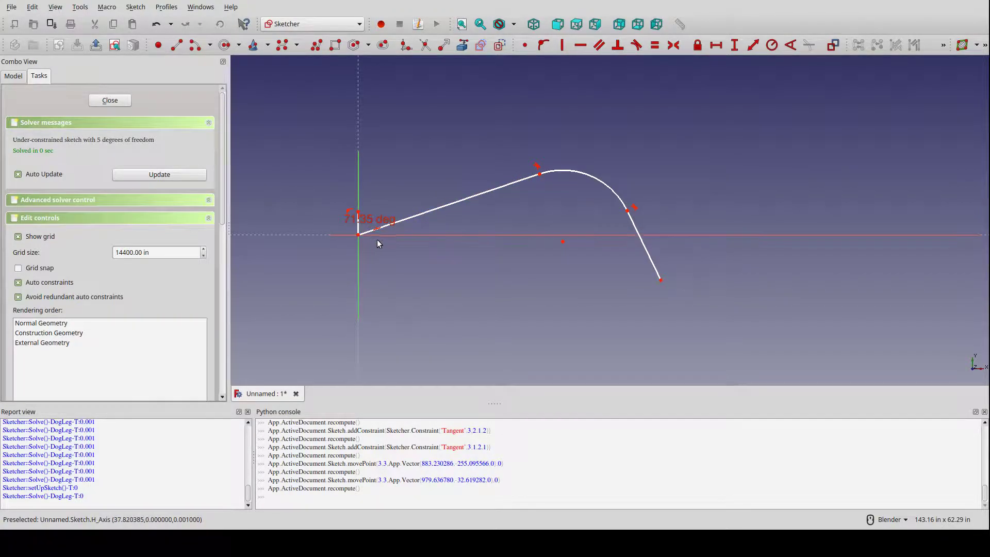
{"action": "mouse_move", "coordinate": [561, 242]}
{"action": "left_mouse_down"}
{"action": "mouse_move", "coordinate": [591, 226]}
{"action": "mouse_move", "coordinate": [543, 245]}
{"action": "left_mouse_up"}
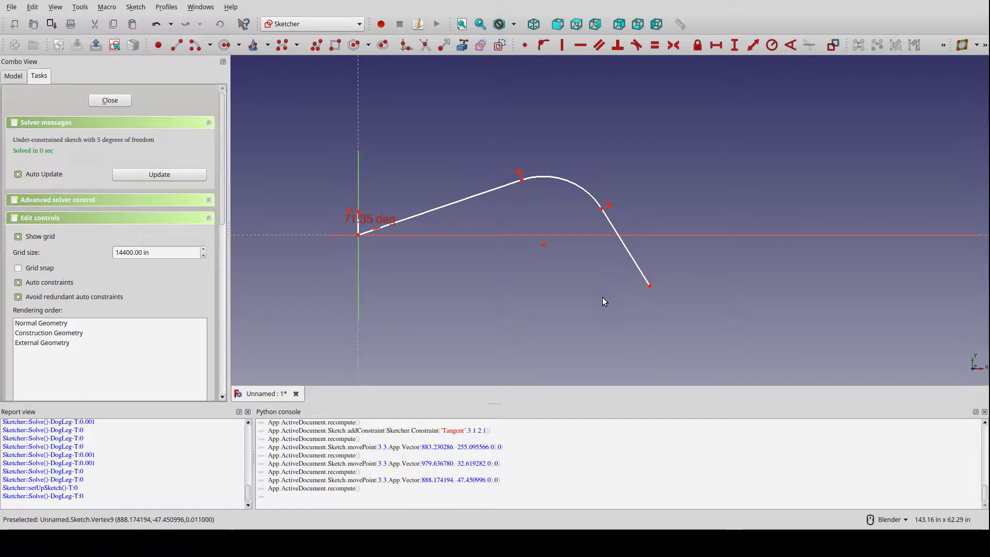
{"action": "left_click_drag", "start_coordinate": [650, 286], "coordinate": [652, 208]}
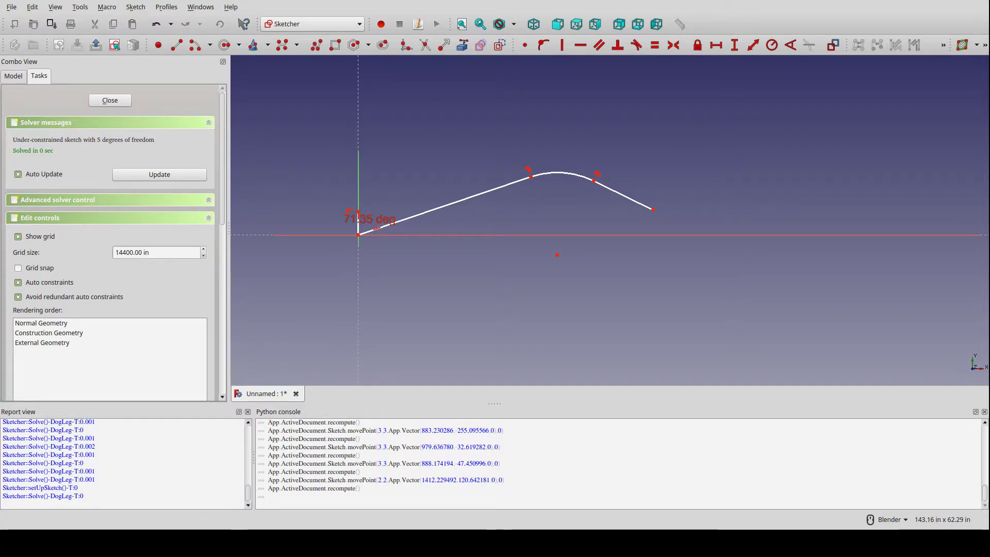